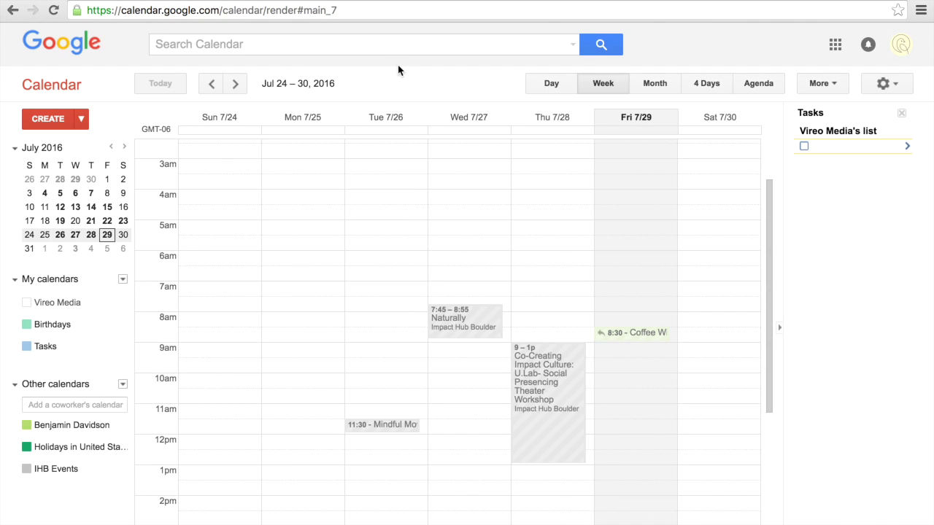
Open the settings gear menu in Google Calendar.
left_click(901, 89)
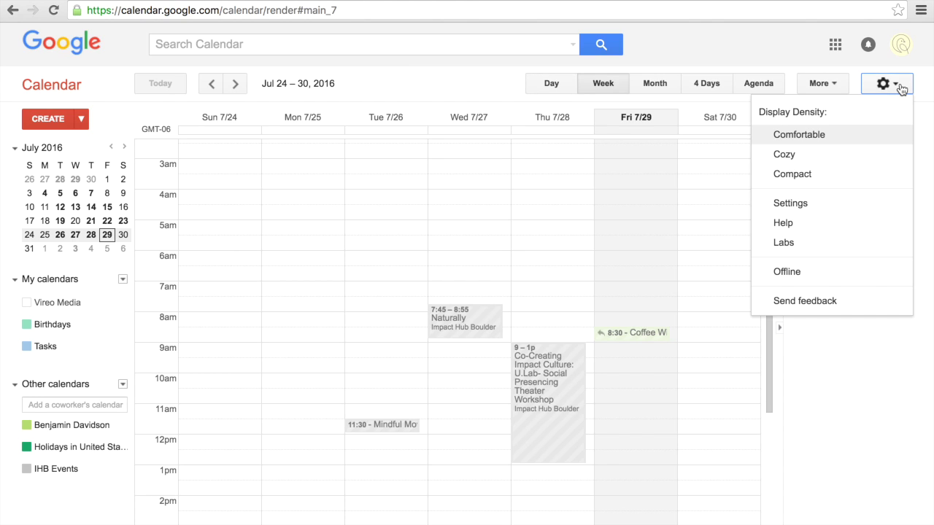
Open the IHB Events calendar's details from the Calendars list and select its whole embed code.
left_click(815, 205)
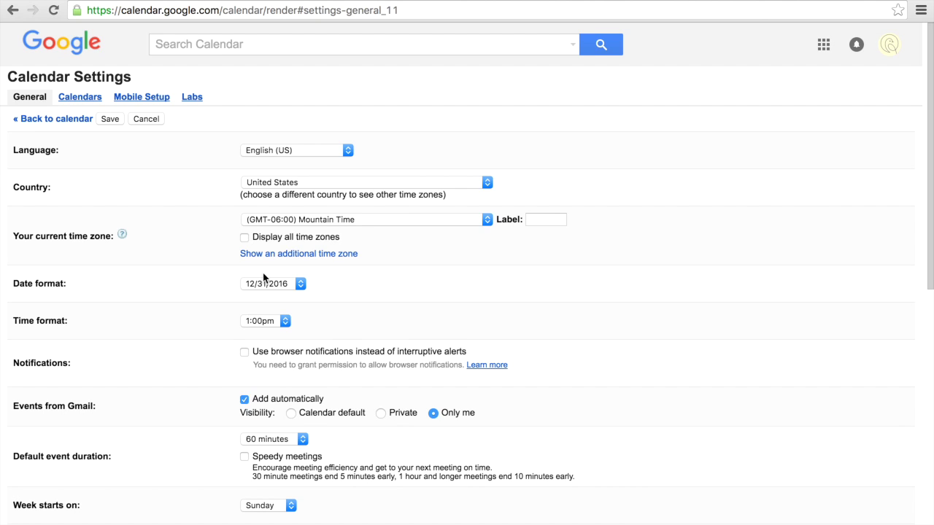
left_click(77, 97)
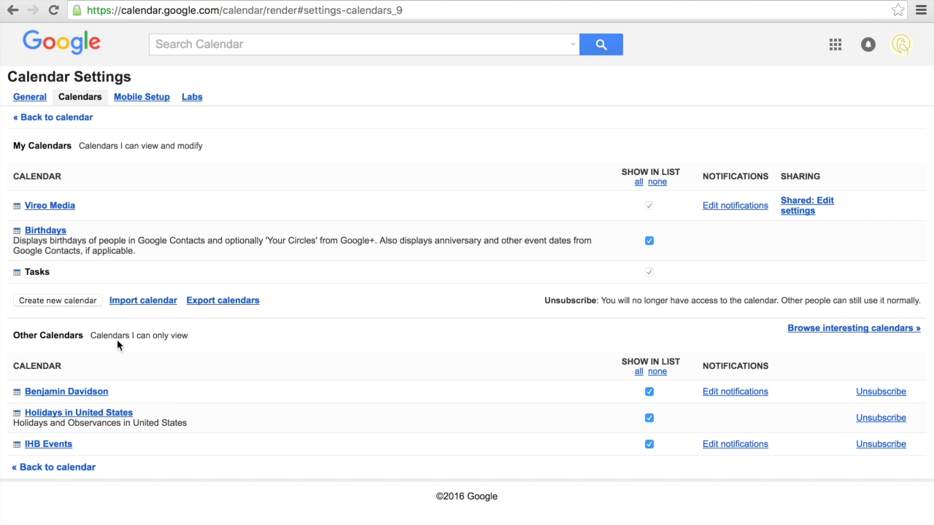
left_click(53, 448)
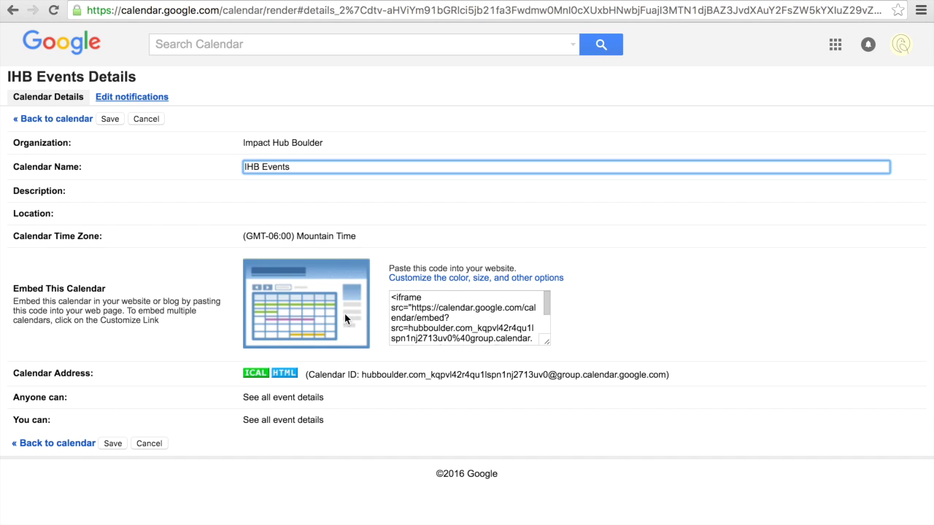
triple_click(452, 310)
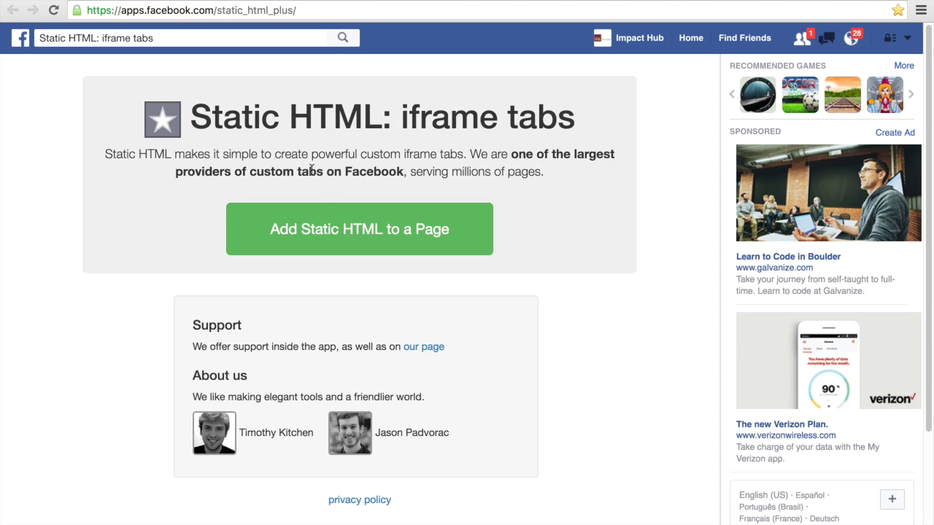
Start adding the Static HTML: iframe tabs app to a Facebook Page.
left_click(334, 250)
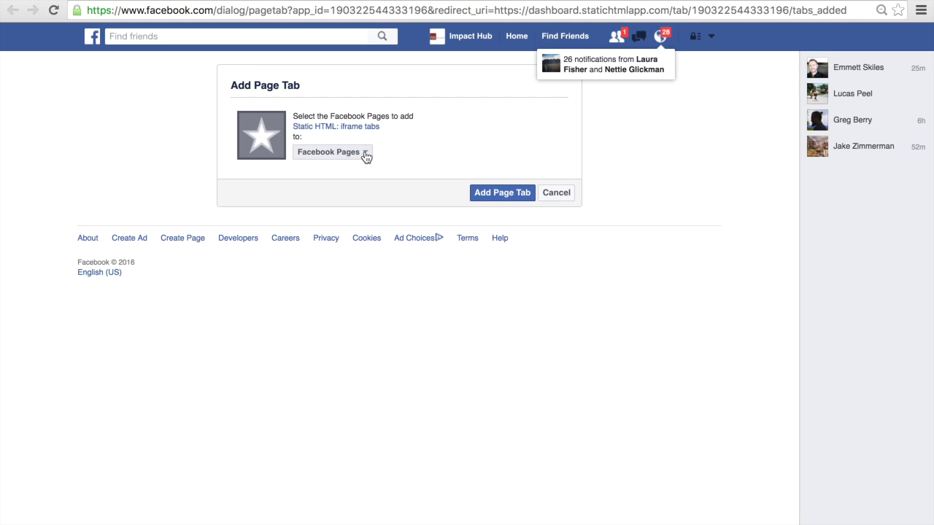
Add the Static HTML page tab to the Impact Hub Boulder page.
left_click(364, 153)
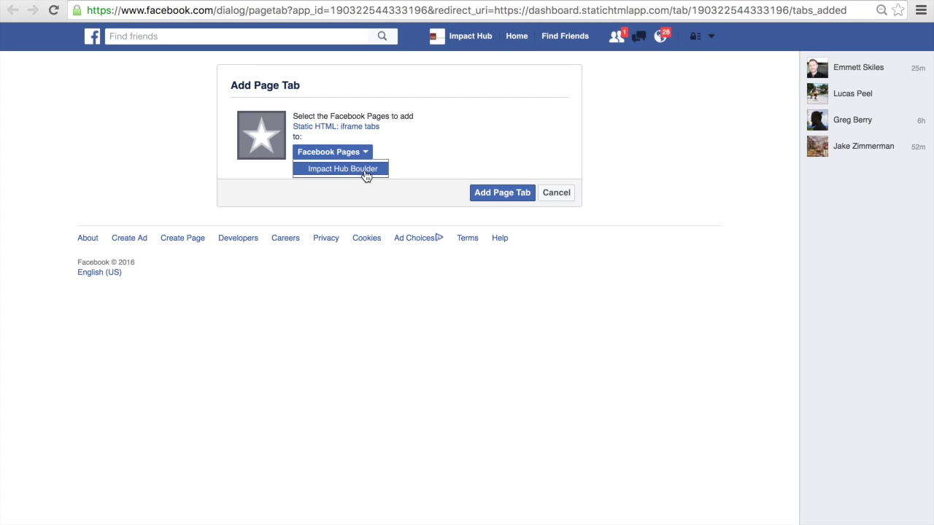
left_click(366, 170)
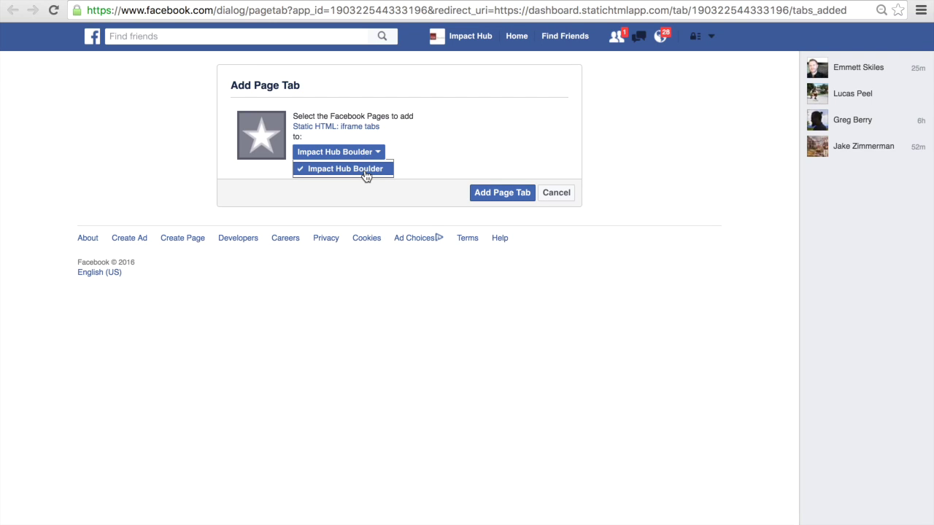
left_click(495, 199)
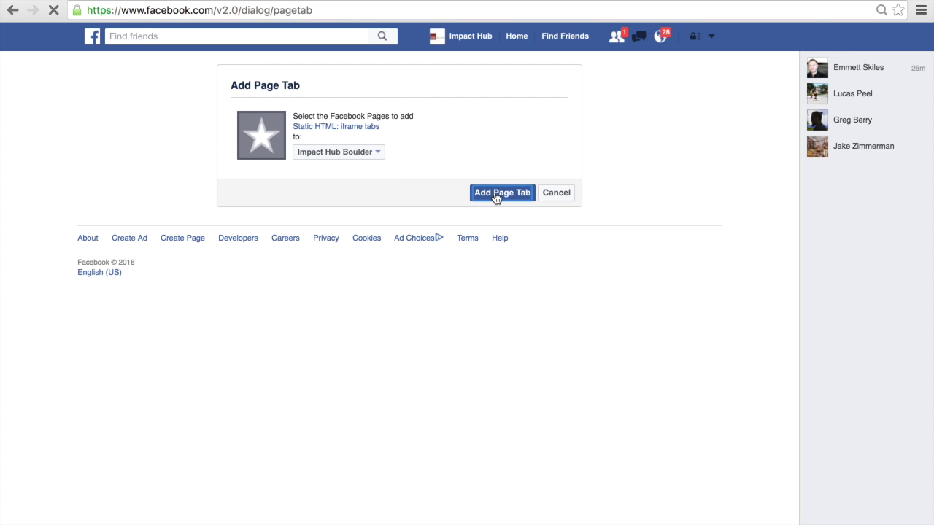
Begin setting up the new tab's Welcome content.
scroll(504, 371, "down", 3)
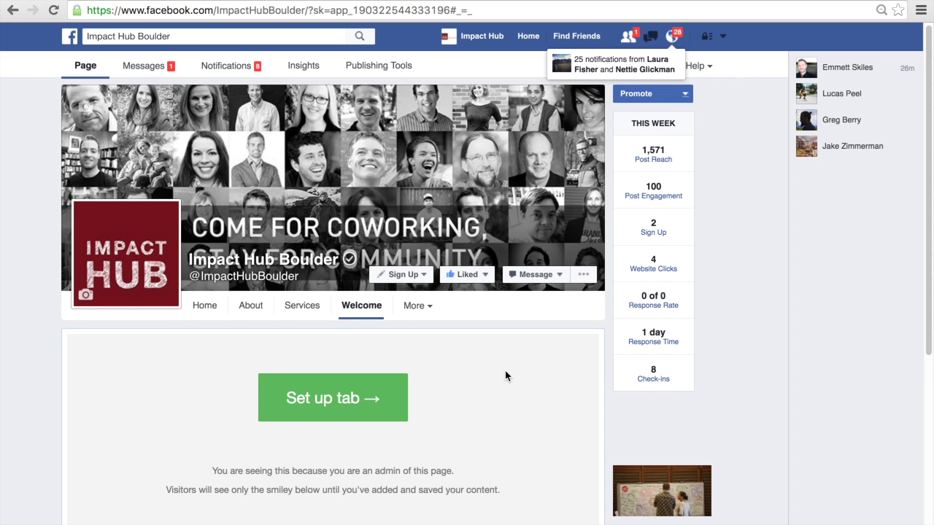
scroll(505, 376, "down", 1)
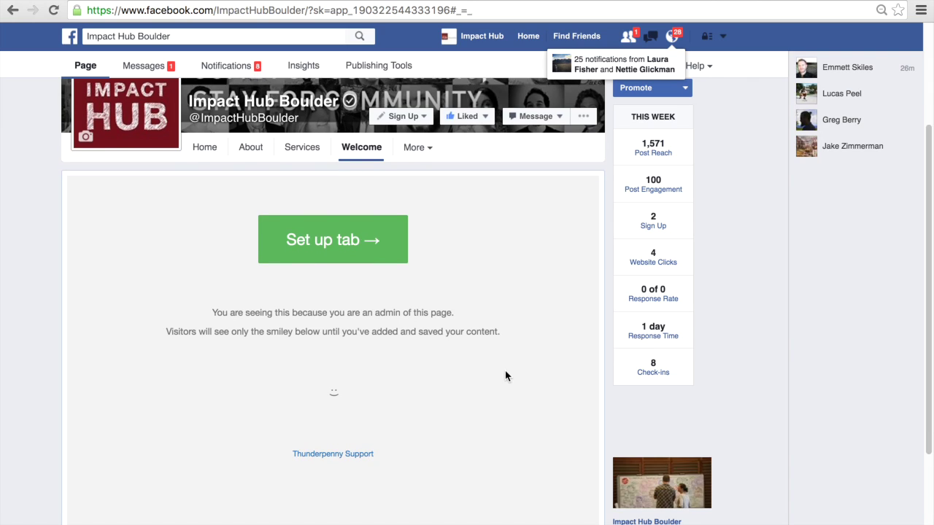
left_click(388, 242)
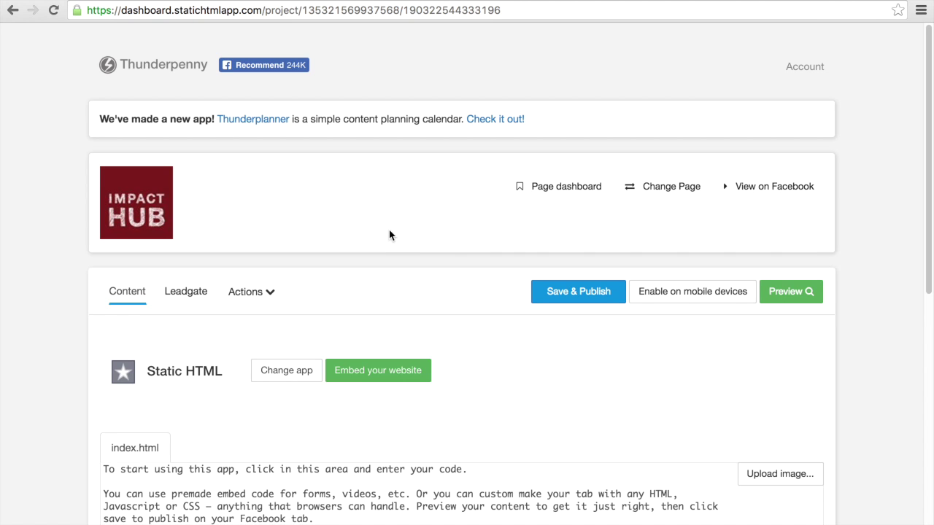
Replace the index.html placeholder with the Google Calendar iframe code and Save & Publish.
scroll(389, 235, "down", 5)
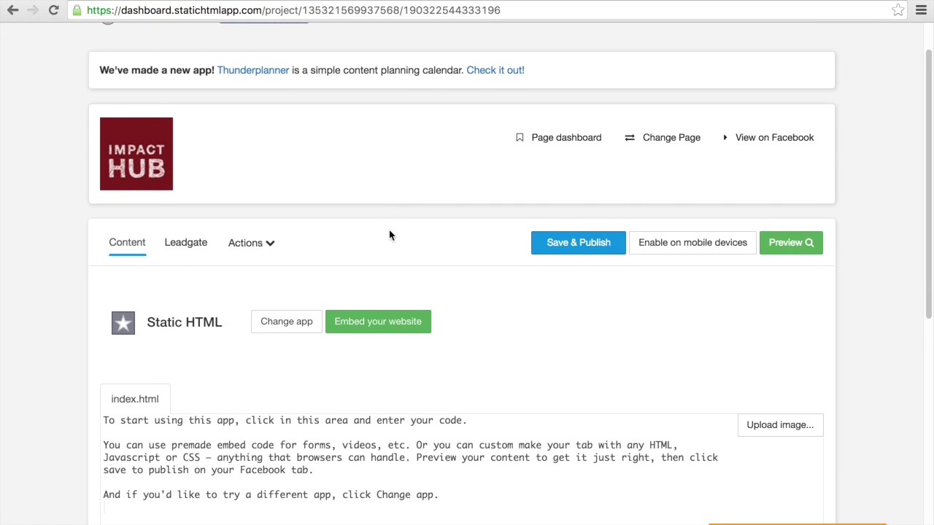
left_click_drag(442, 365, 65, 268)
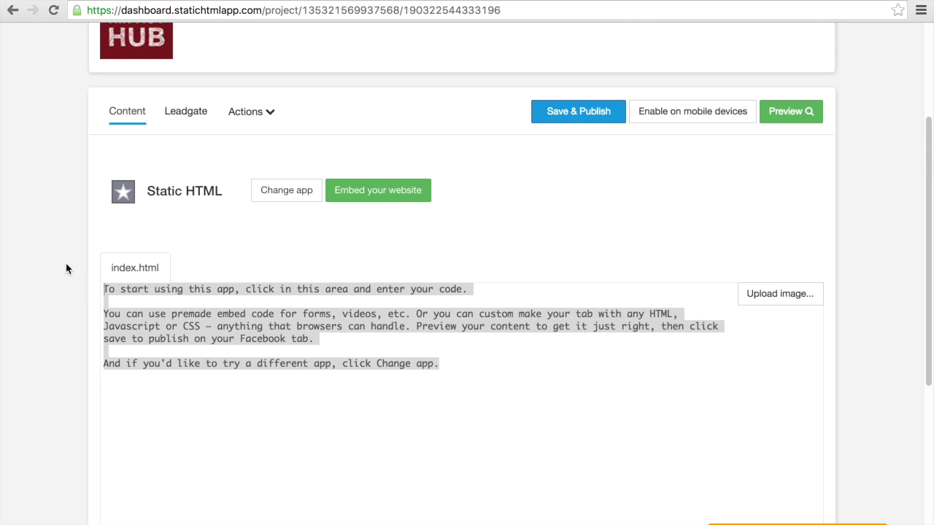
key("BackSpace")
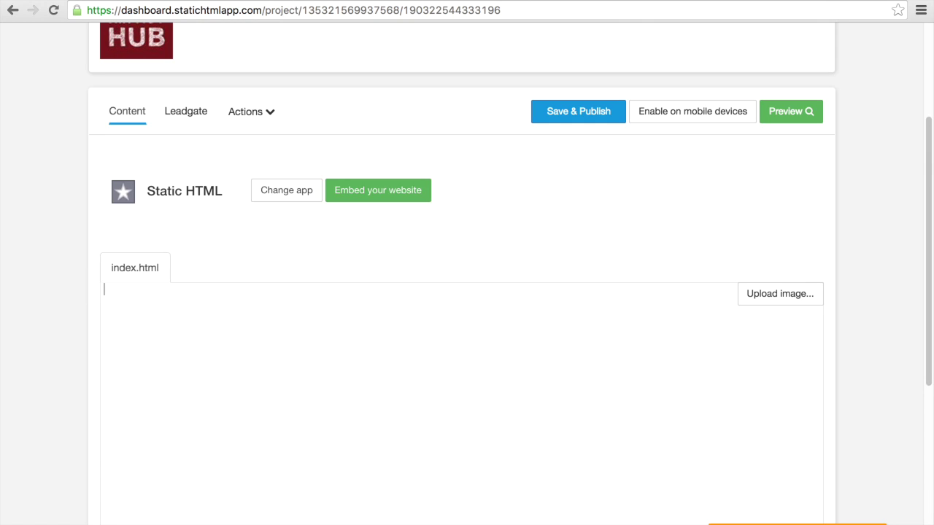
type("<iframe src=\"https://calendar.google.com/calendar/embed?src=hubboulder.com_kqpvl42r4qu1lspn1nj2713uv0%40group.calendar.google.com&ctz=America/Denver\" style=\"border: 0\" width=\"800\" height=\"600\" frameborder=\"0\" scrolling=\"no\"></iframe>")
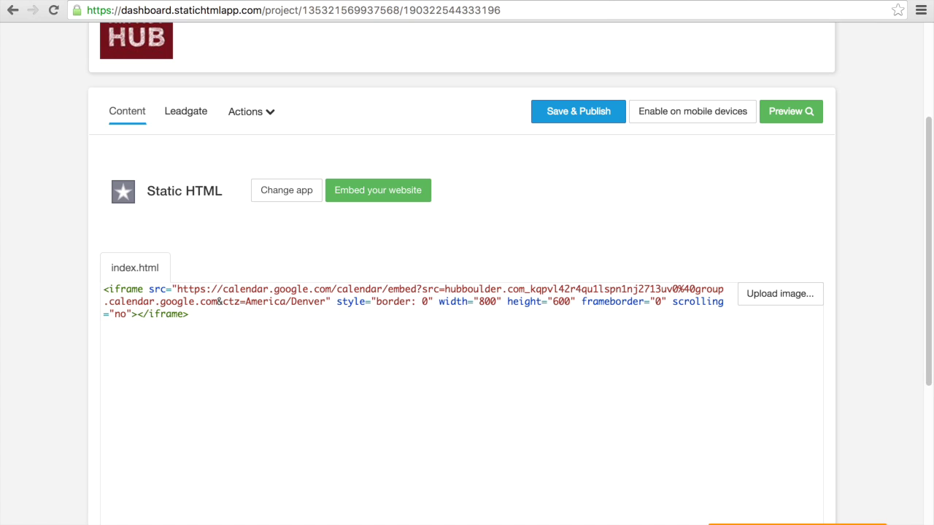
left_click(575, 114)
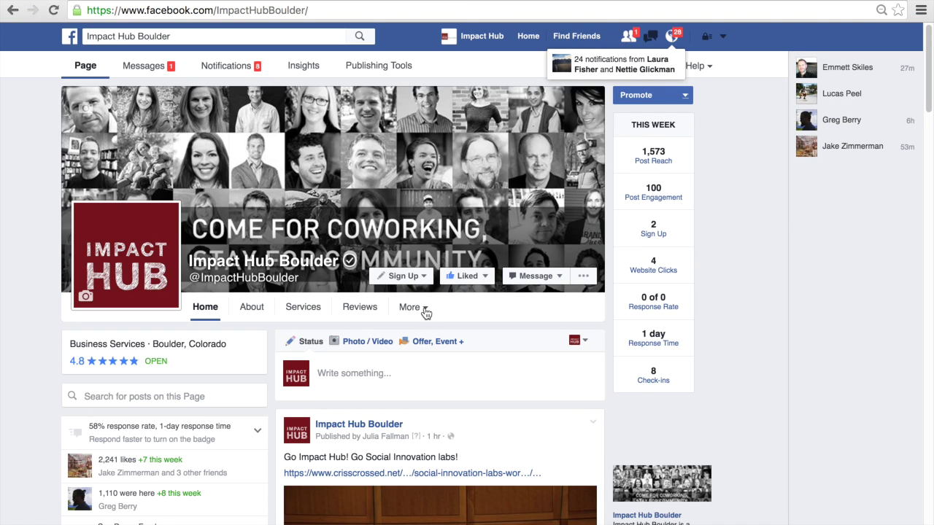
Open the Welcome tab under More and scroll through the embedded July 2016 IHB Events calendar.
left_click(426, 309)
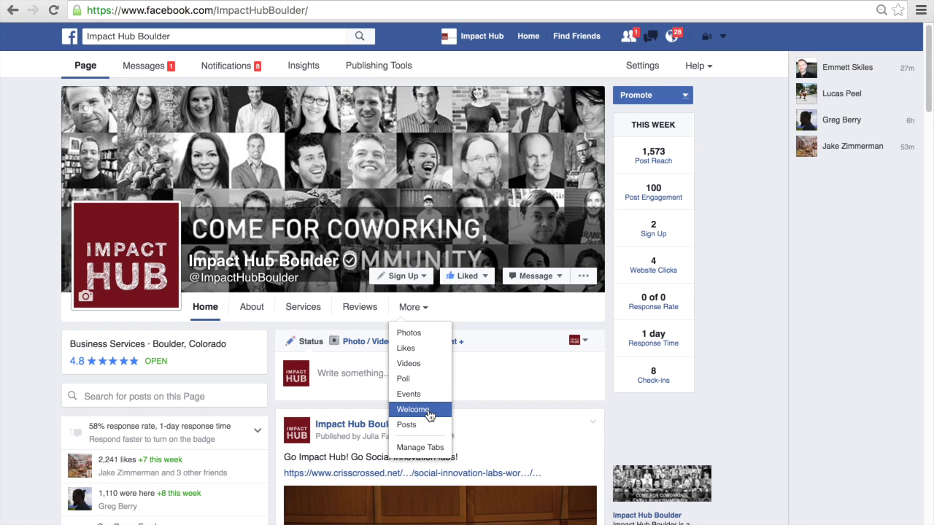
left_click(423, 413)
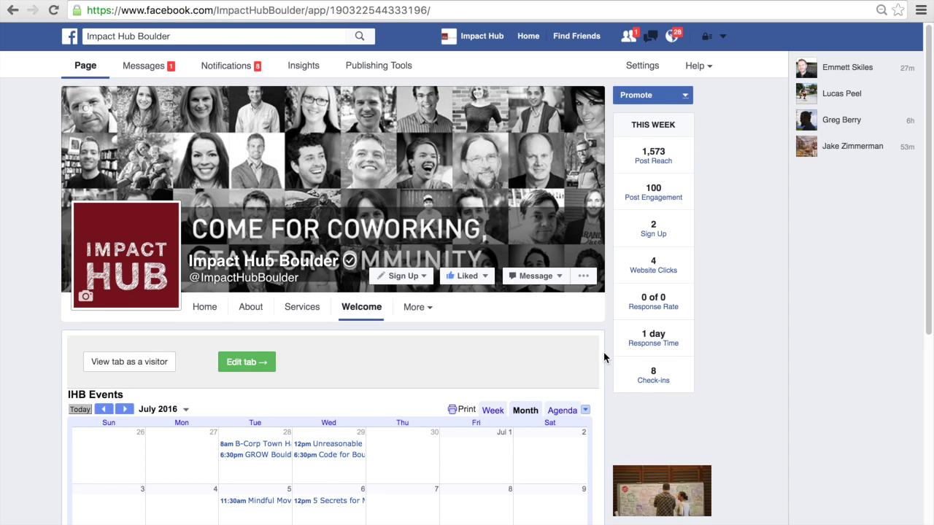
scroll(603, 356, "down", 3)
scroll(604, 354, "down", 4)
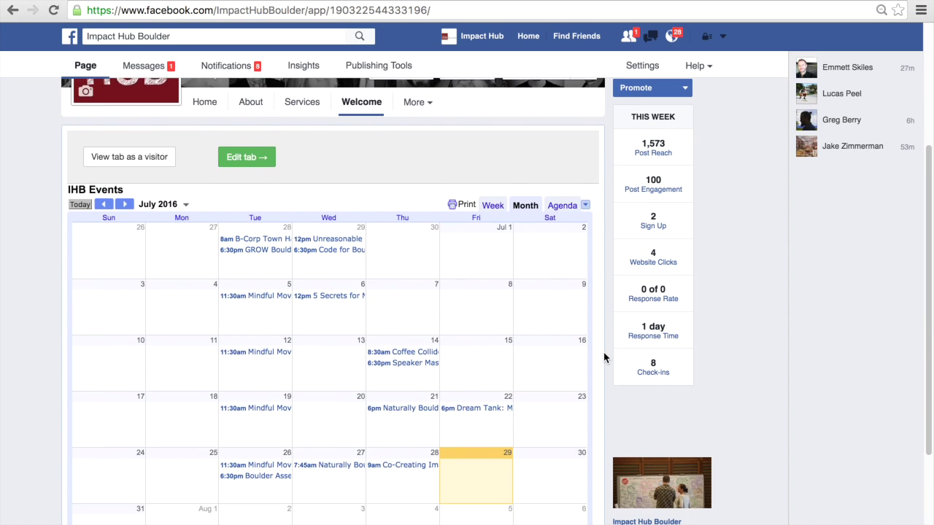
scroll(603, 352, "up", 5)
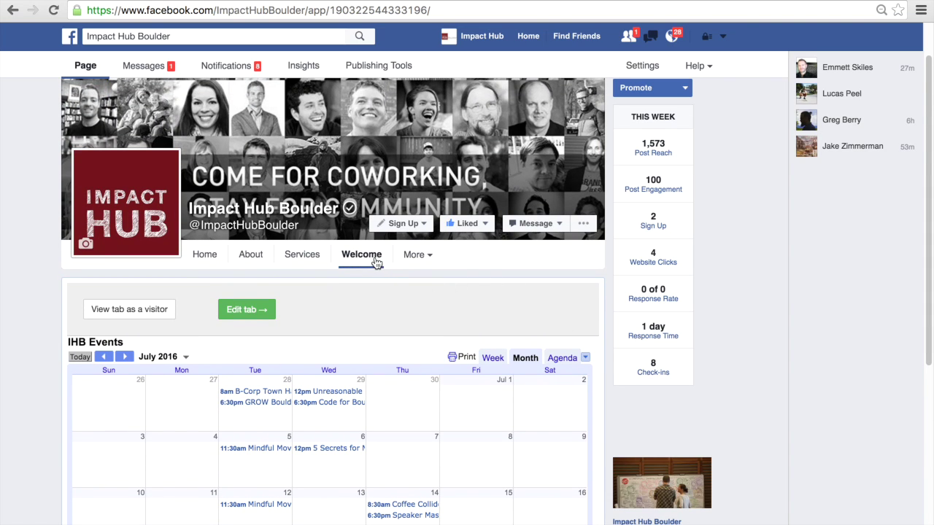
In the page's Apps settings, give Static HTML: iframe tabs the Custom Tab Name 'Upcoming Events'.
left_click(653, 88)
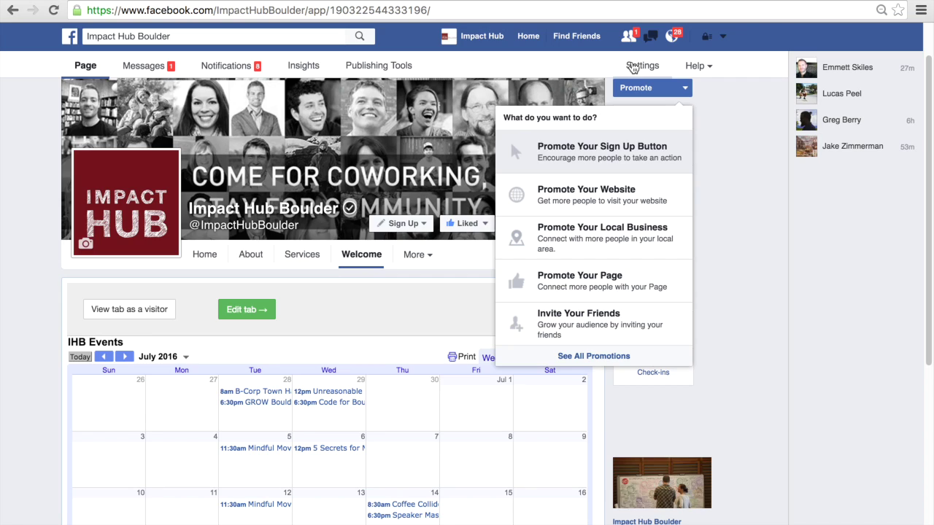
left_click(632, 65)
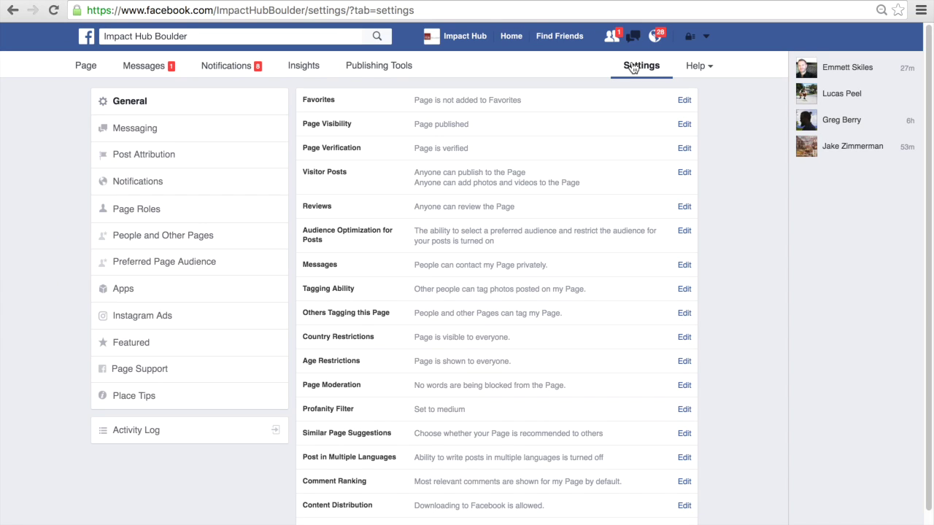
left_click(125, 290)
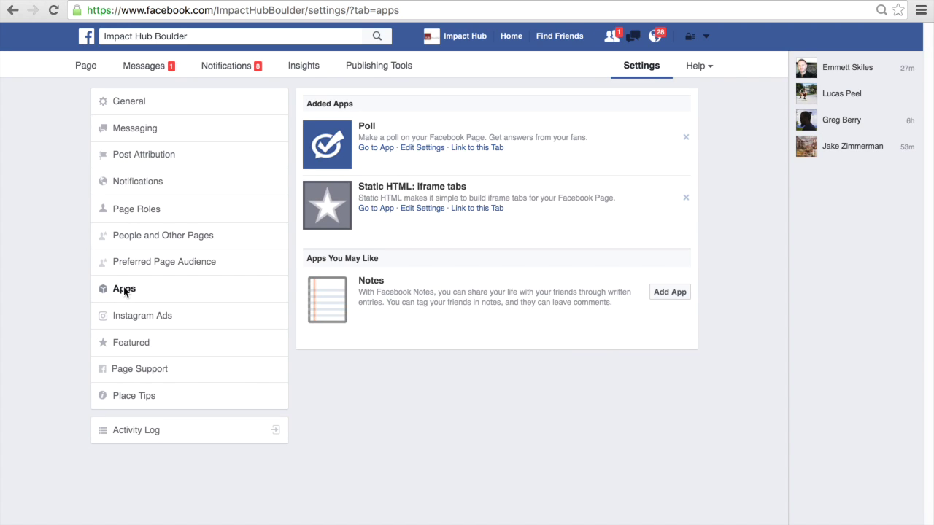
left_click(422, 208)
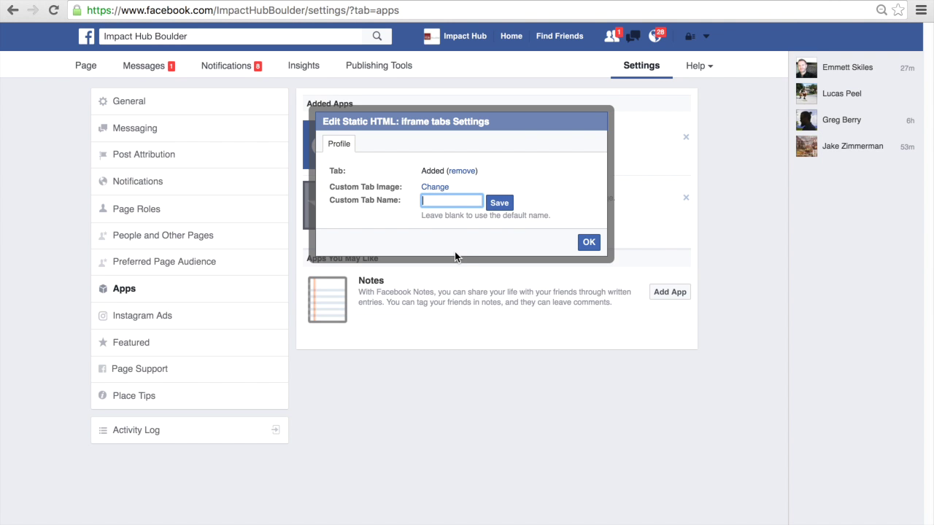
type("Upcoming Events")
left_click(500, 204)
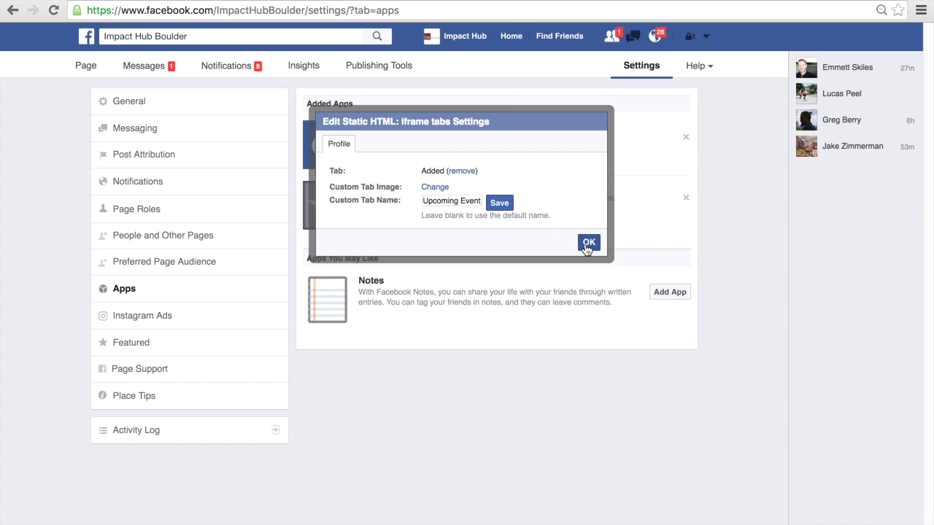
left_click(587, 242)
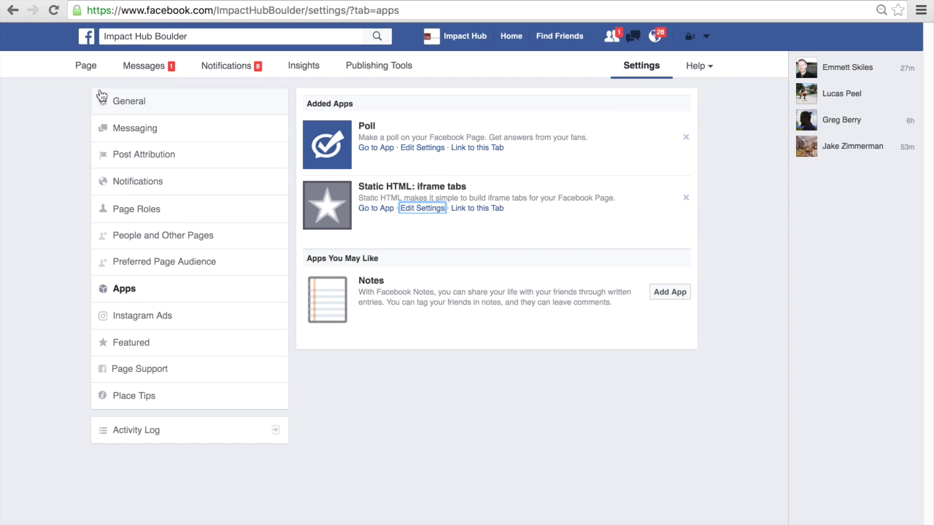
Return to the Impact Hub Boulder page and open the tab-reordering list from More.
left_click(87, 70)
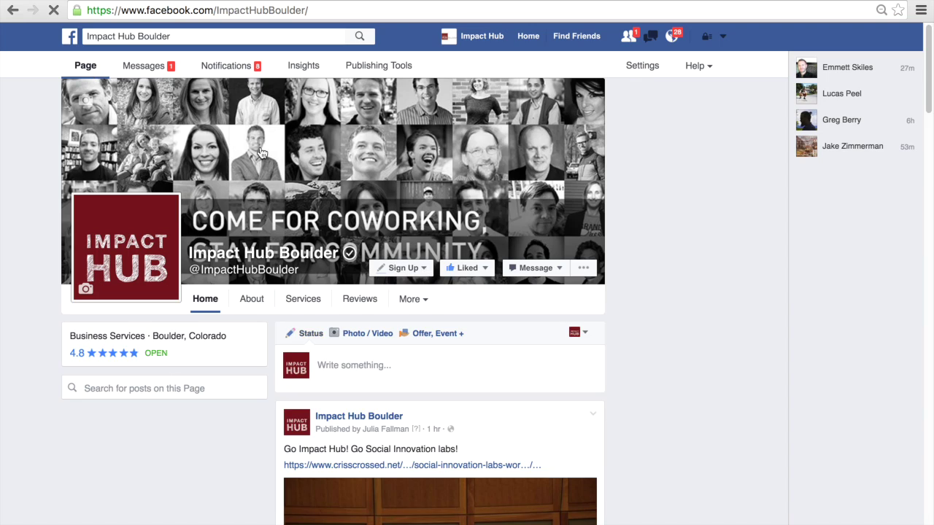
scroll(428, 286, "down", 1)
left_click(429, 286)
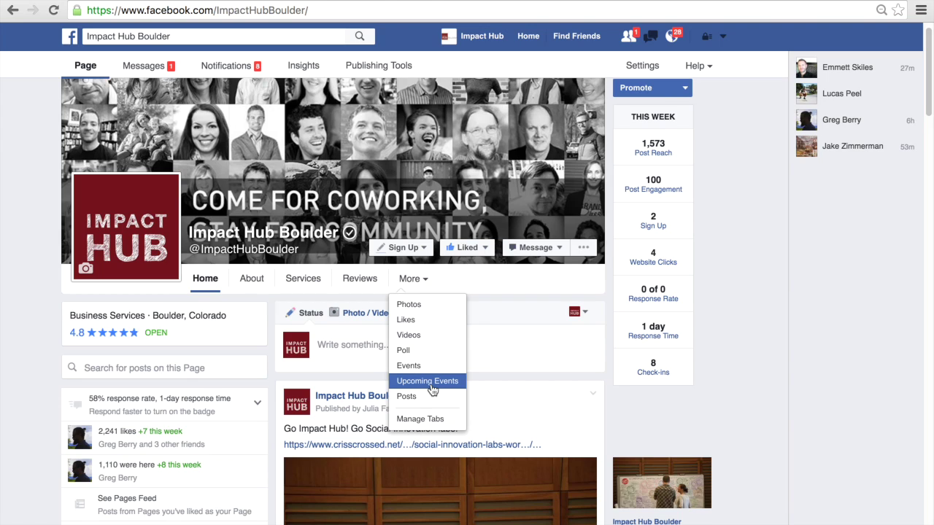
left_click(429, 419)
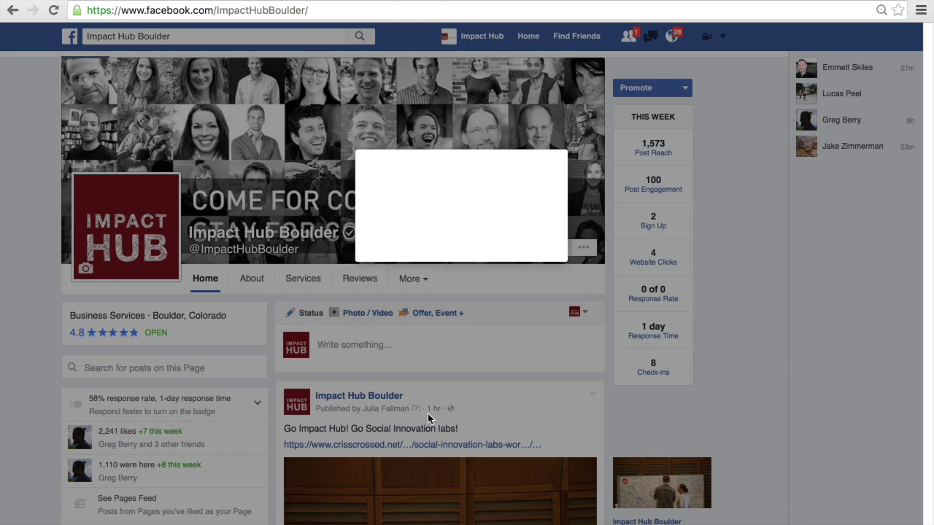
Move Upcoming Events directly below About in Manage Tabs and save the order.
left_click_drag(444, 331, 442, 181)
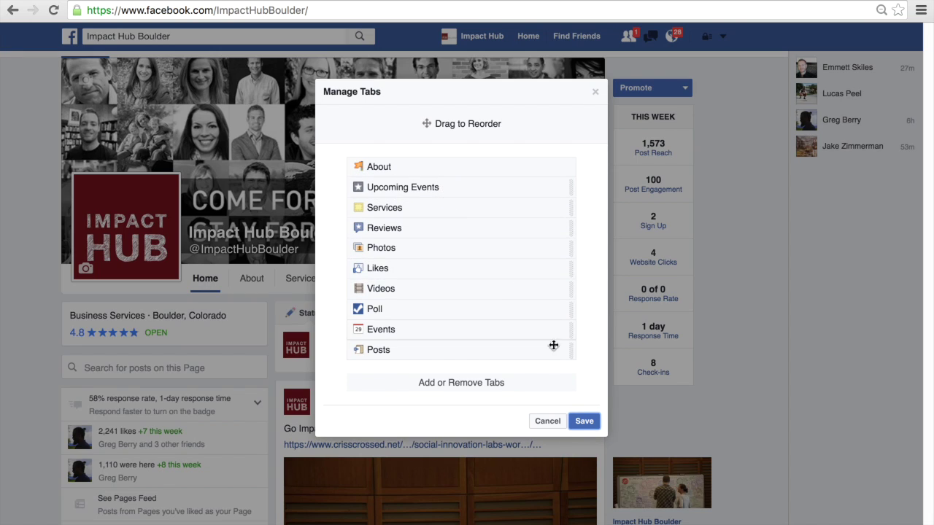
left_click(583, 422)
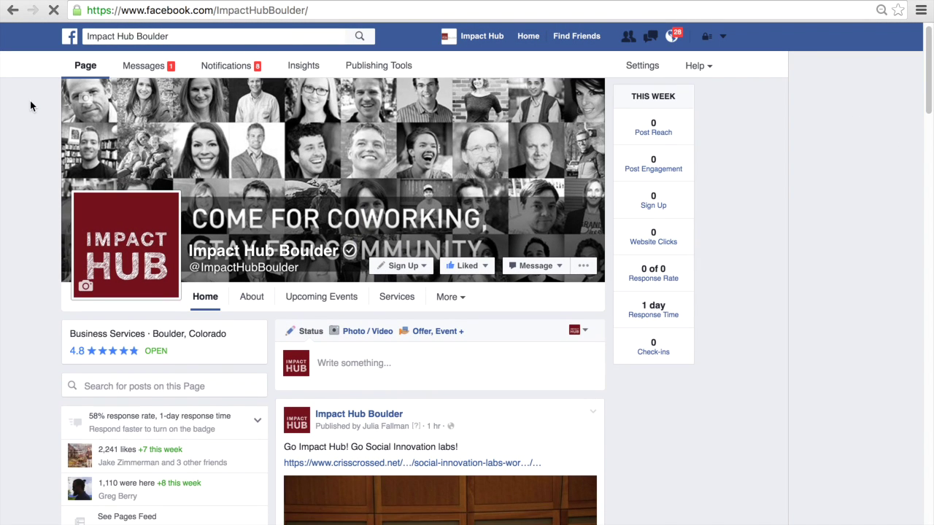
Scroll down the reloaded page to check the Upcoming Events tab and Apps section, then back up.
scroll(30, 102, "down", 4)
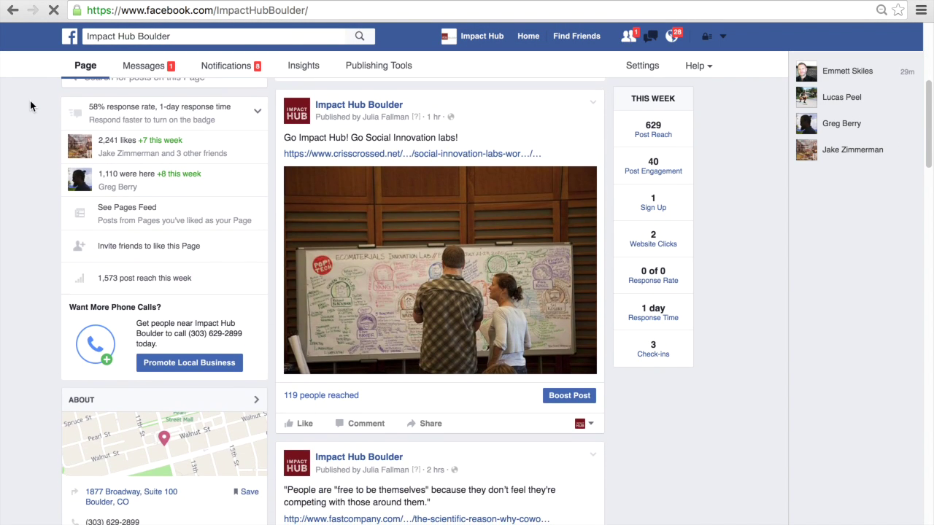
scroll(29, 106, "down", 4)
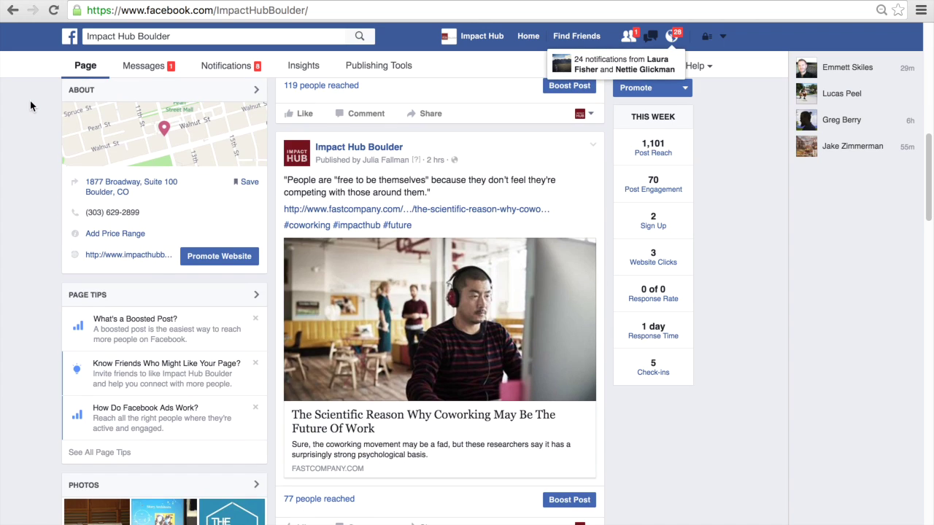
scroll(30, 106, "down", 5)
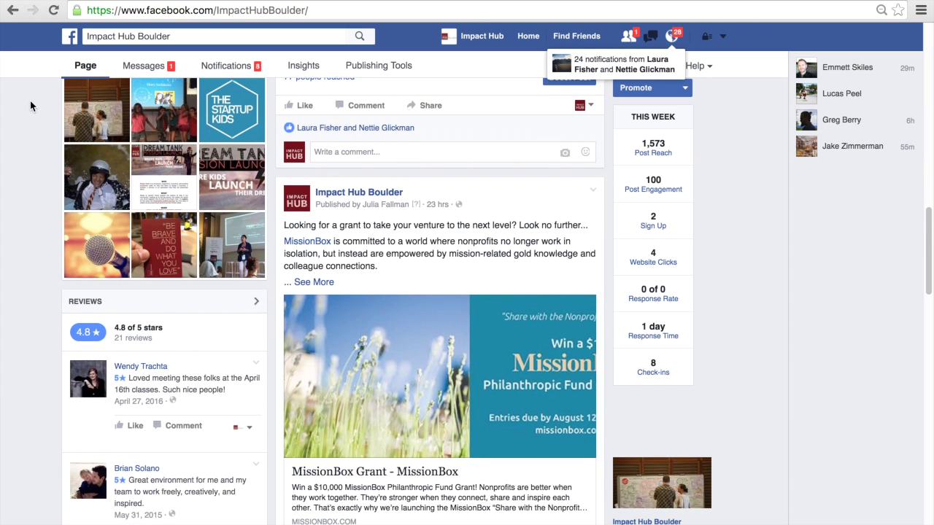
scroll(29, 105, "down", 8)
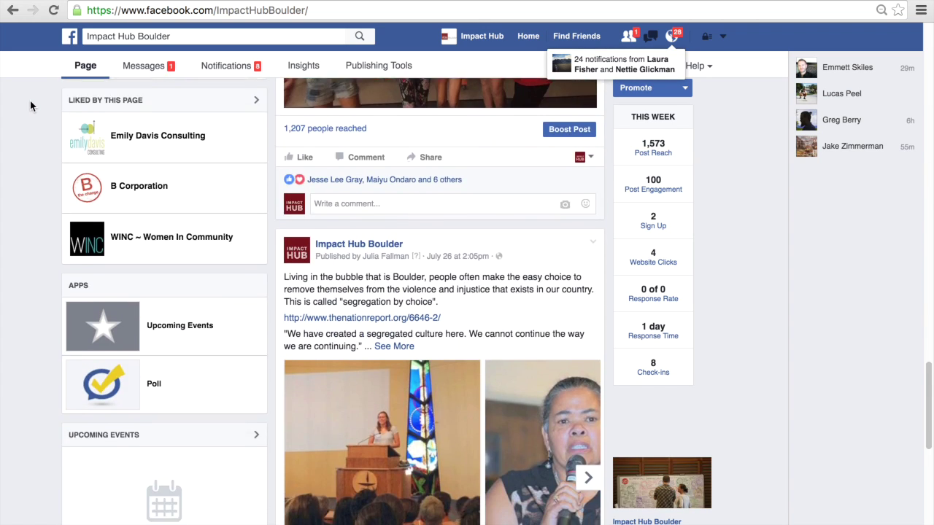
scroll(30, 106, "down", 1)
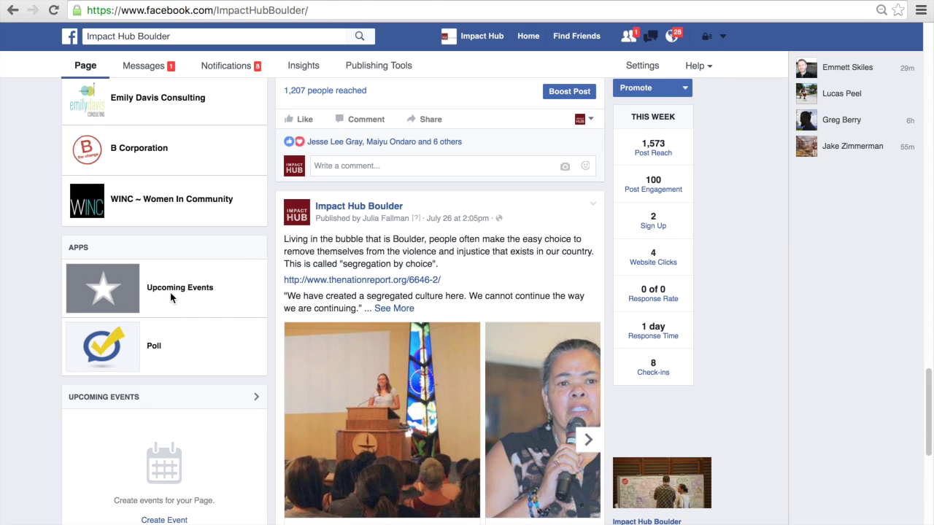
scroll(172, 297, "up", 1)
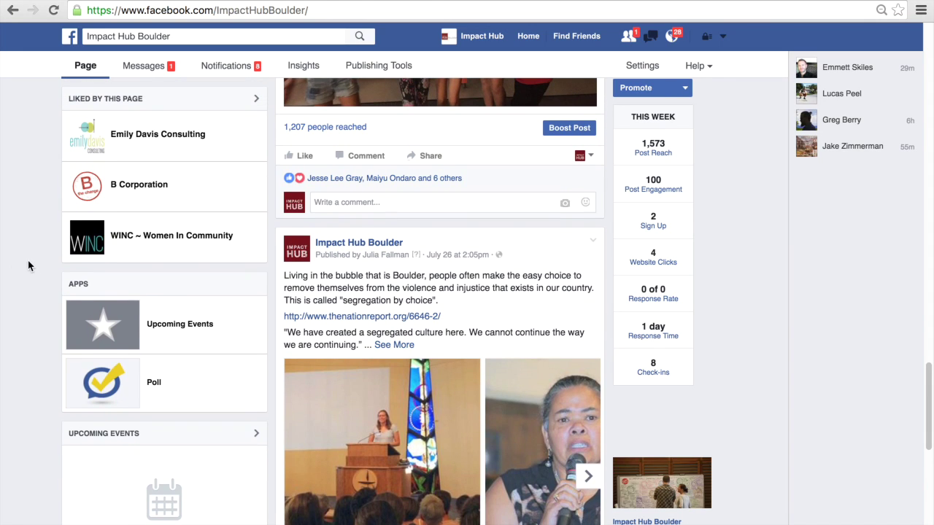
scroll(28, 265, "up", 15)
scroll(27, 265, "up", 8)
scroll(29, 265, "up", 3)
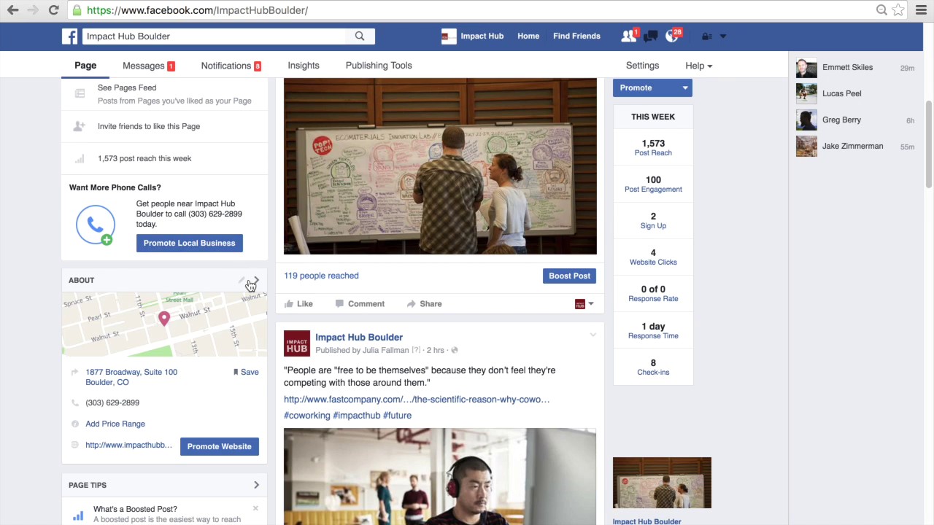
scroll(202, 250, "up", 3)
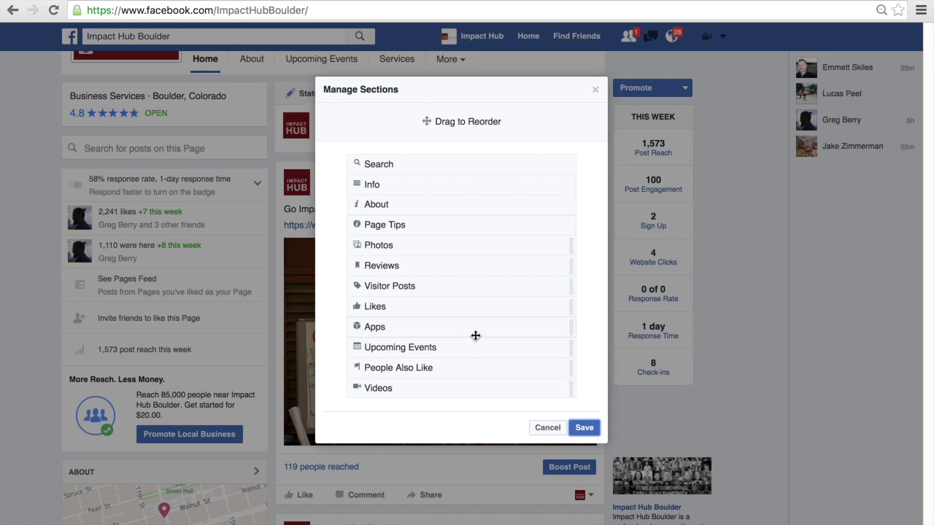
Drag the Apps section up below Page Tips and save the new section order.
left_click_drag(477, 327, 483, 245)
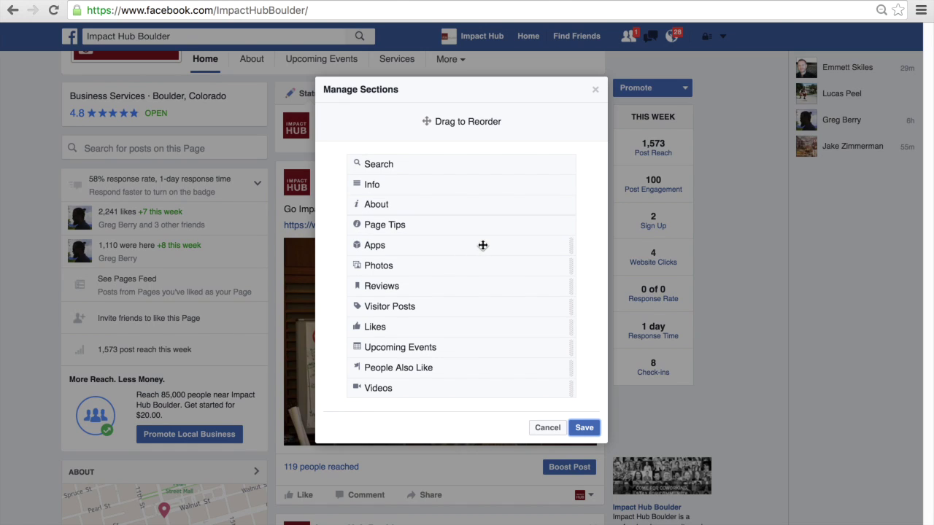
left_click(584, 428)
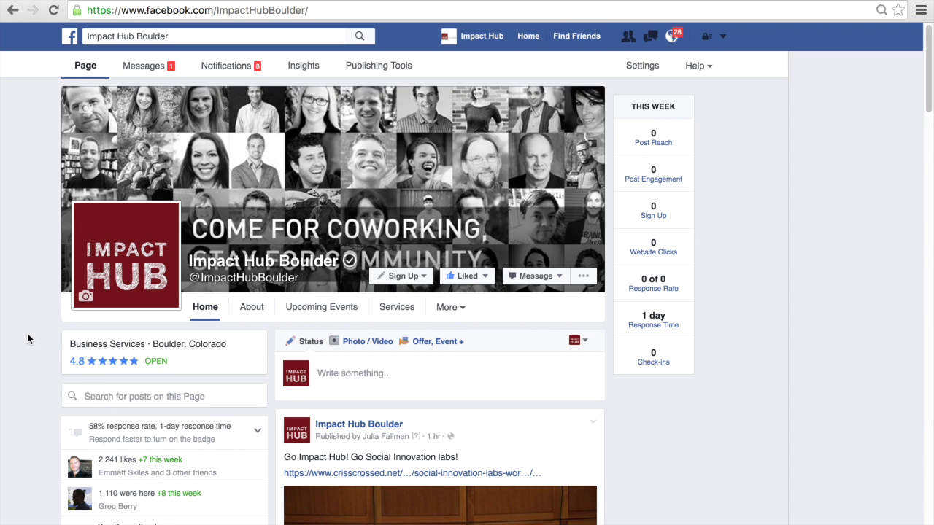
Scroll down to check that Apps sits below Page Tips, then open the page Settings.
scroll(27, 338, "down", 4)
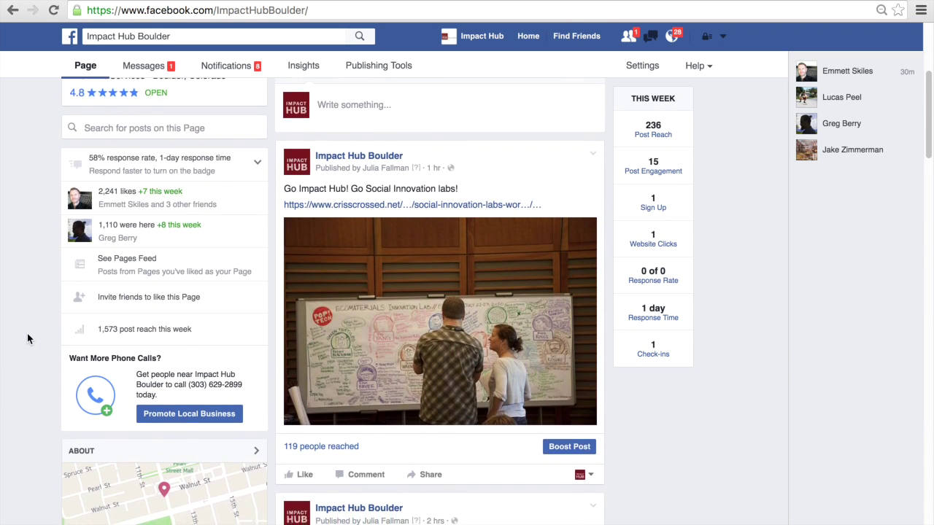
scroll(27, 338, "down", 5)
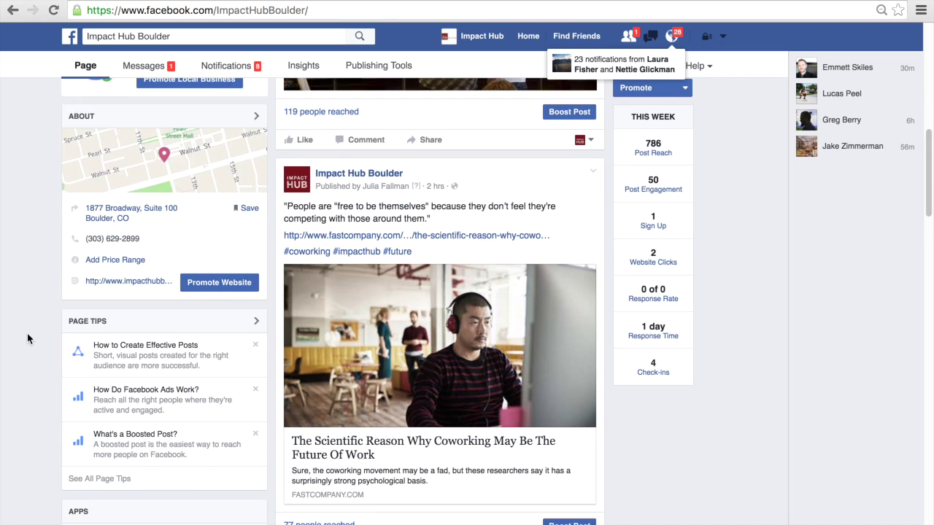
scroll(27, 338, "down", 3)
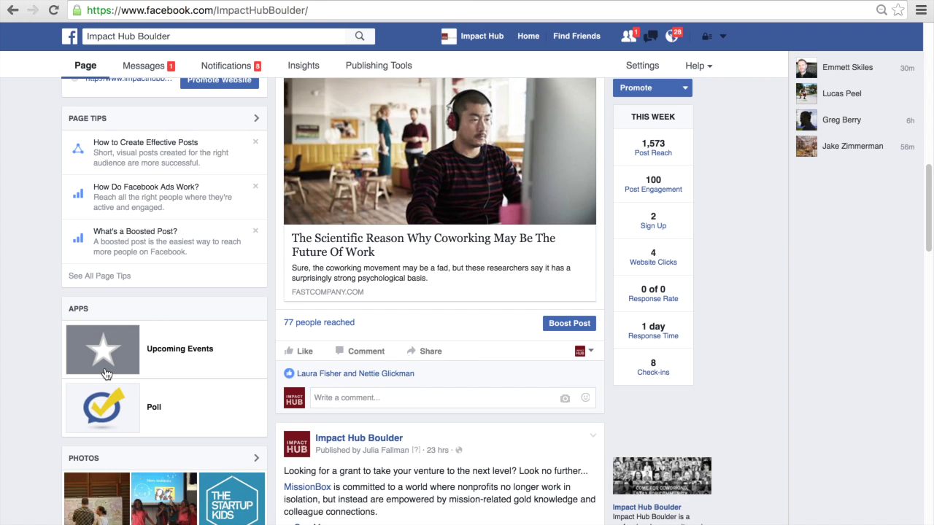
left_click(642, 66)
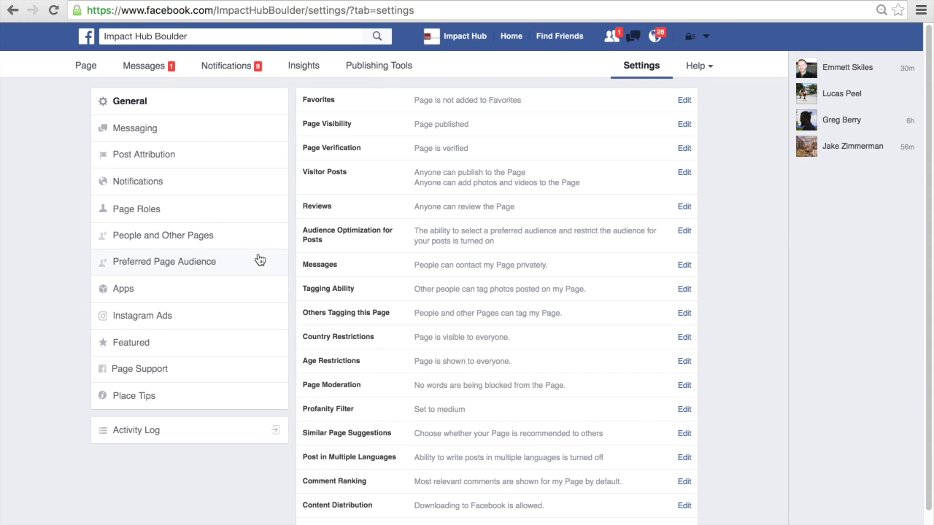
Open the Custom Tab Image change page for the Static HTML: iframe tabs app.
left_click(233, 291)
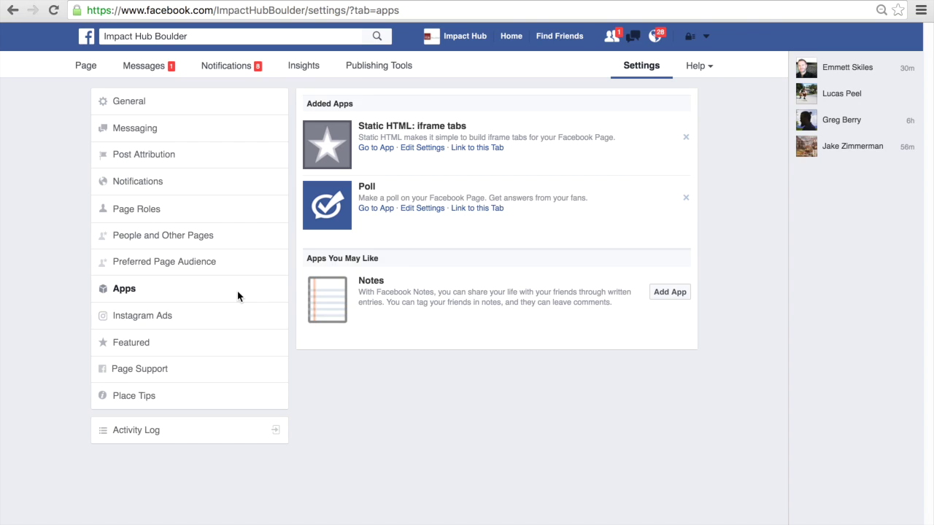
left_click(421, 147)
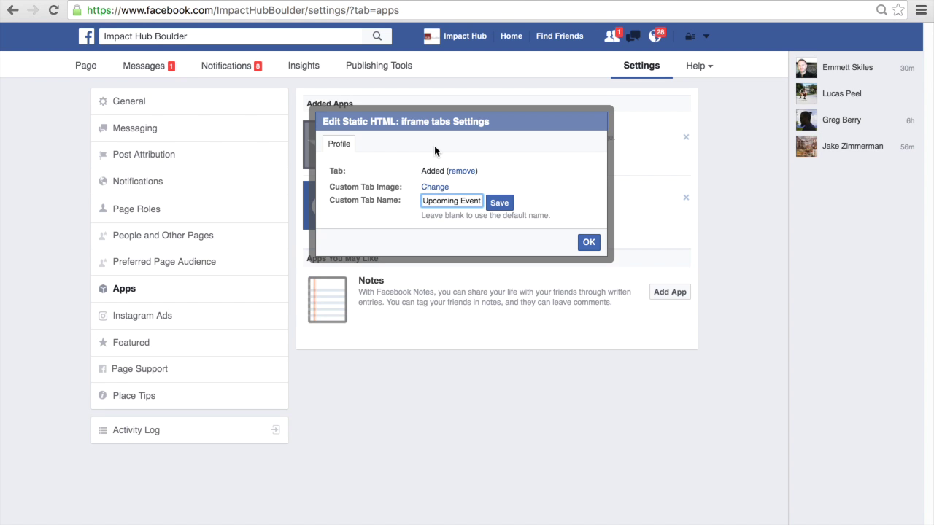
left_click(434, 187)
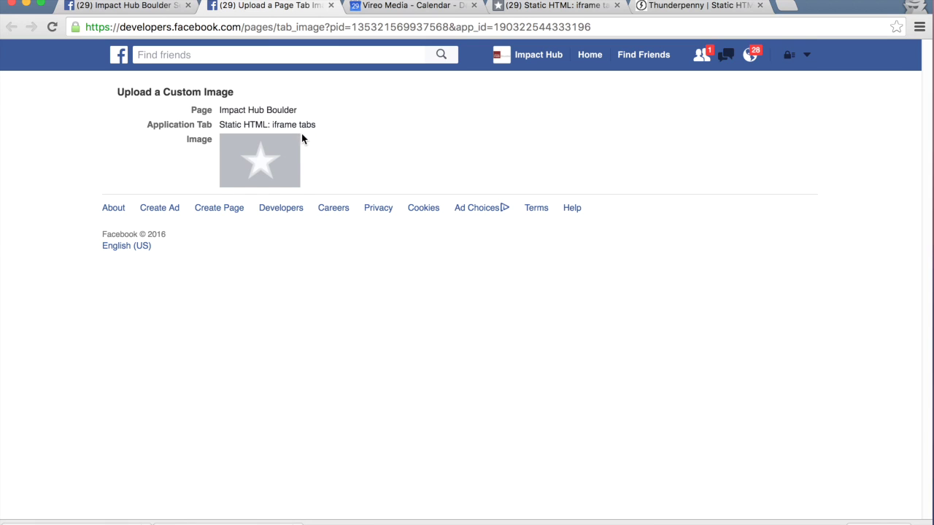
Upload Calendar.png as the Static HTML tab's custom image, then close the upload tab.
mouse_move(297, 142)
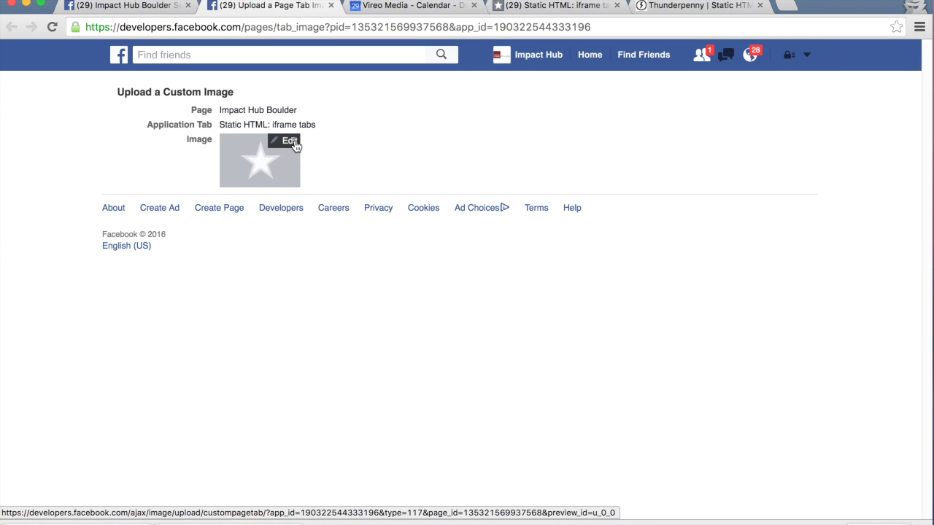
left_click(290, 141)
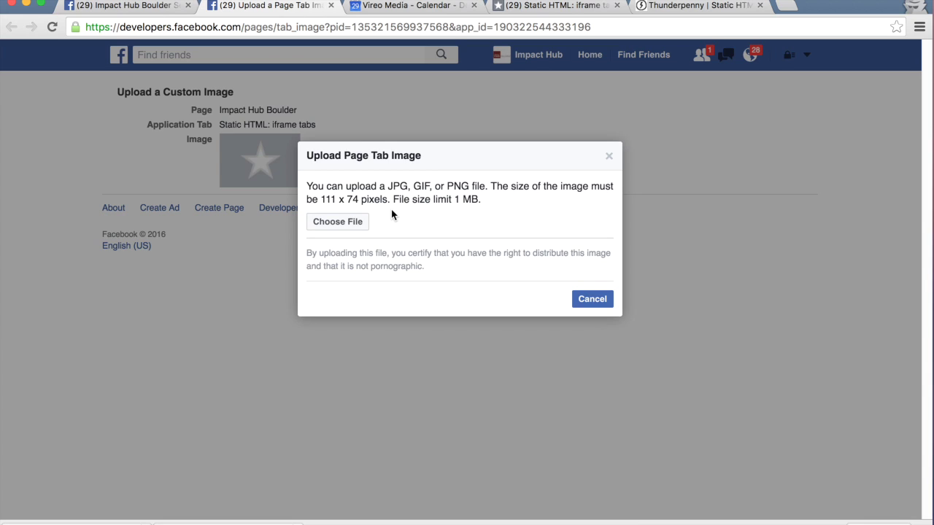
left_click(354, 222)
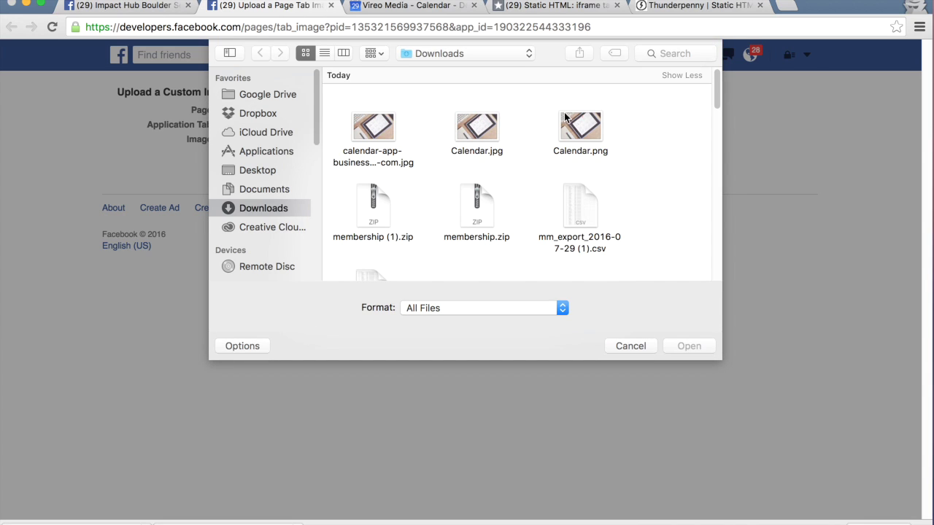
left_click(581, 127)
left_click(688, 346)
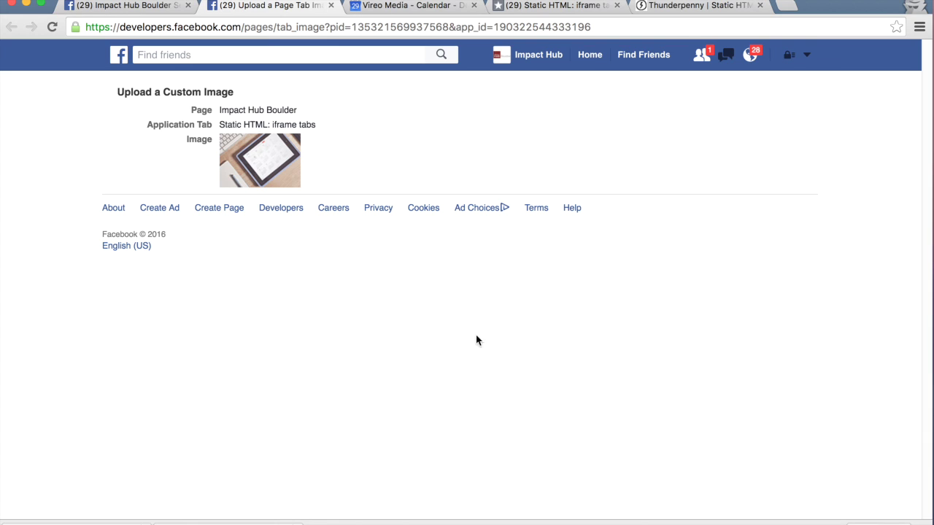
left_click(330, 5)
left_click(152, 8)
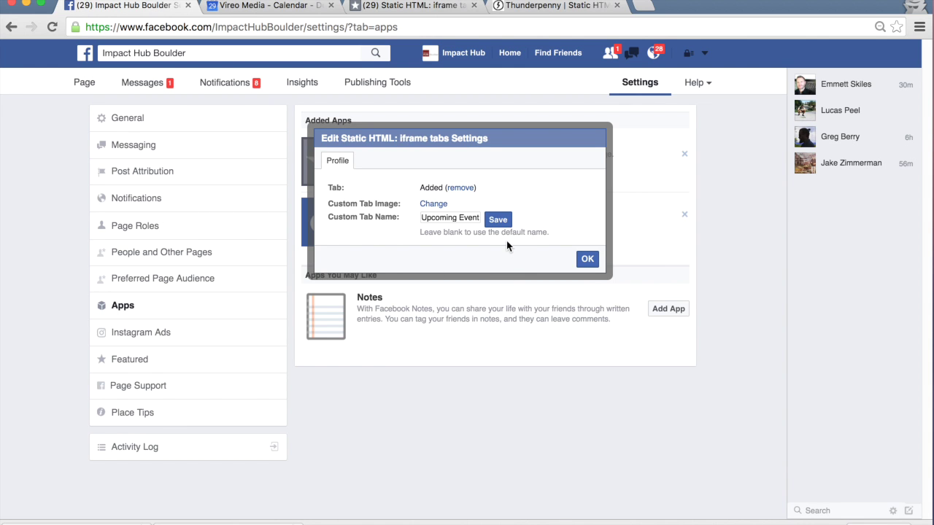
Close the Static HTML settings dialog, return to the Impact Hub Boulder page and scroll to Apps.
left_click(587, 259)
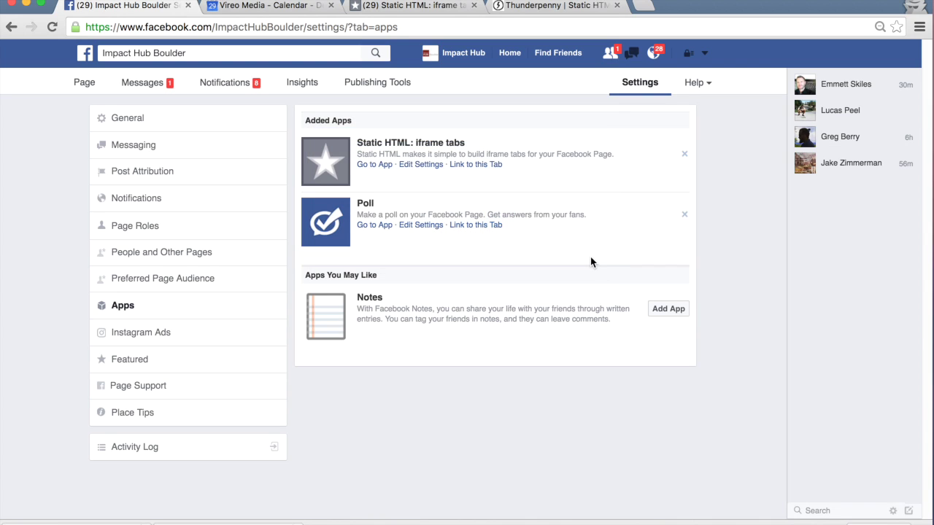
left_click(85, 83)
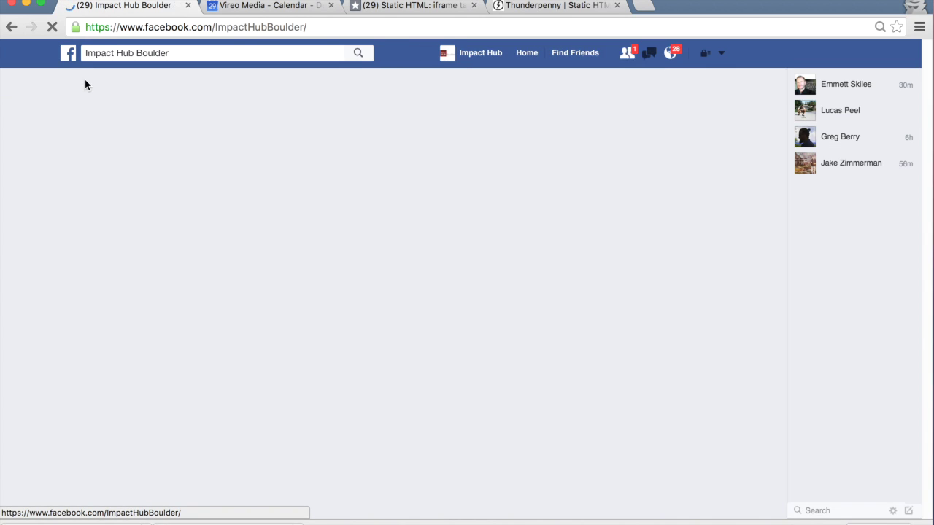
scroll(100, 221, "down", 6)
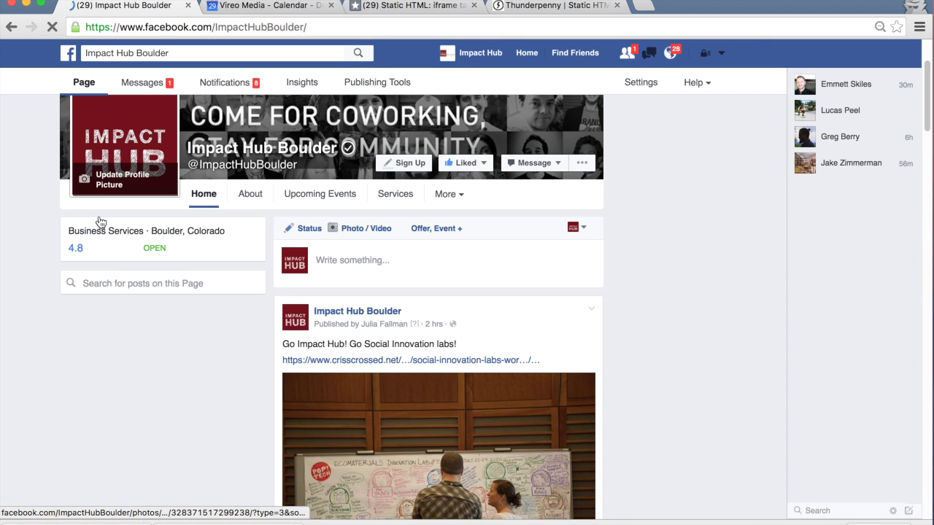
scroll(100, 222, "down", 3)
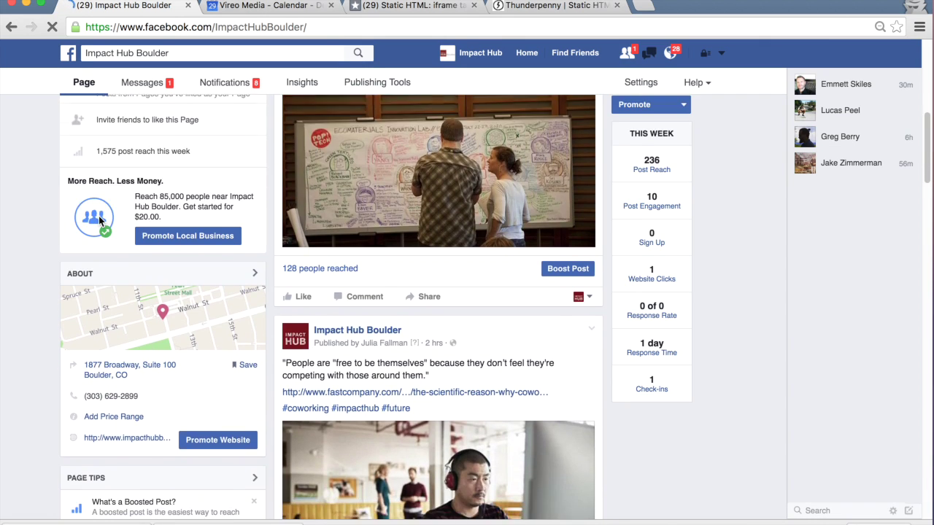
scroll(99, 216, "down", 3)
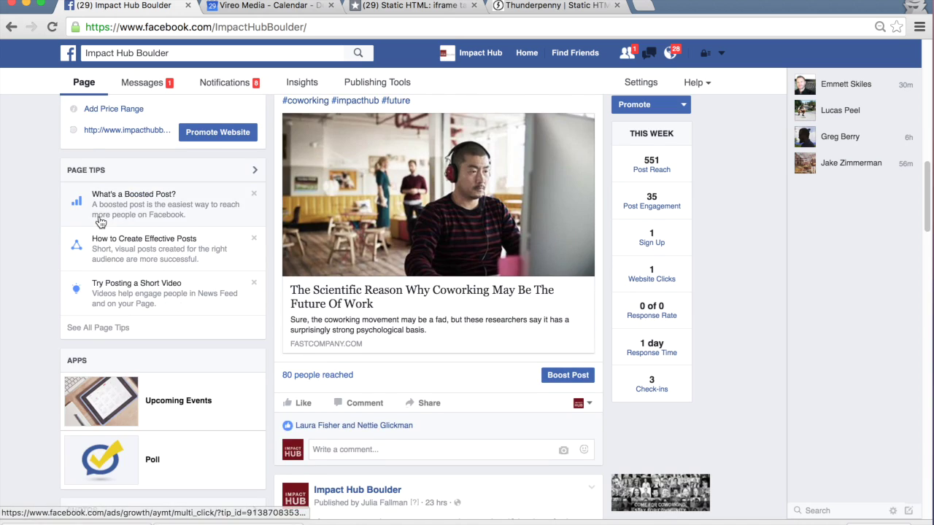